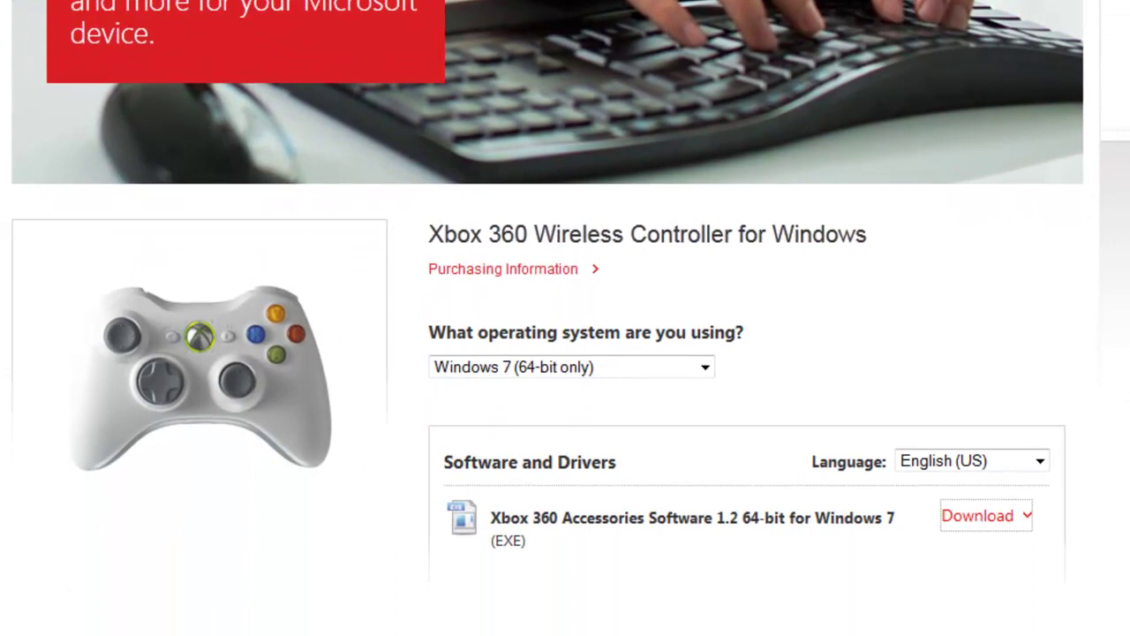
- Select Windows 7 (64-bit only) as the operating system for the Xbox 360 Wireless Controller for Windows downloads
left_click(571, 367)
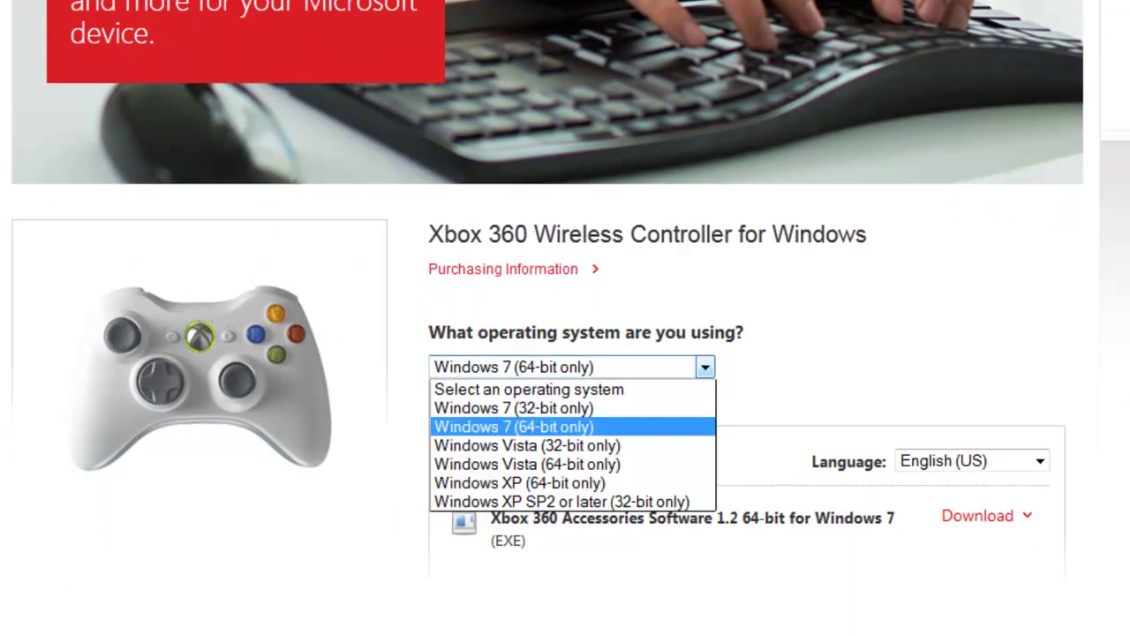
scroll(565, 367, "down", 2)
left_click(572, 233)
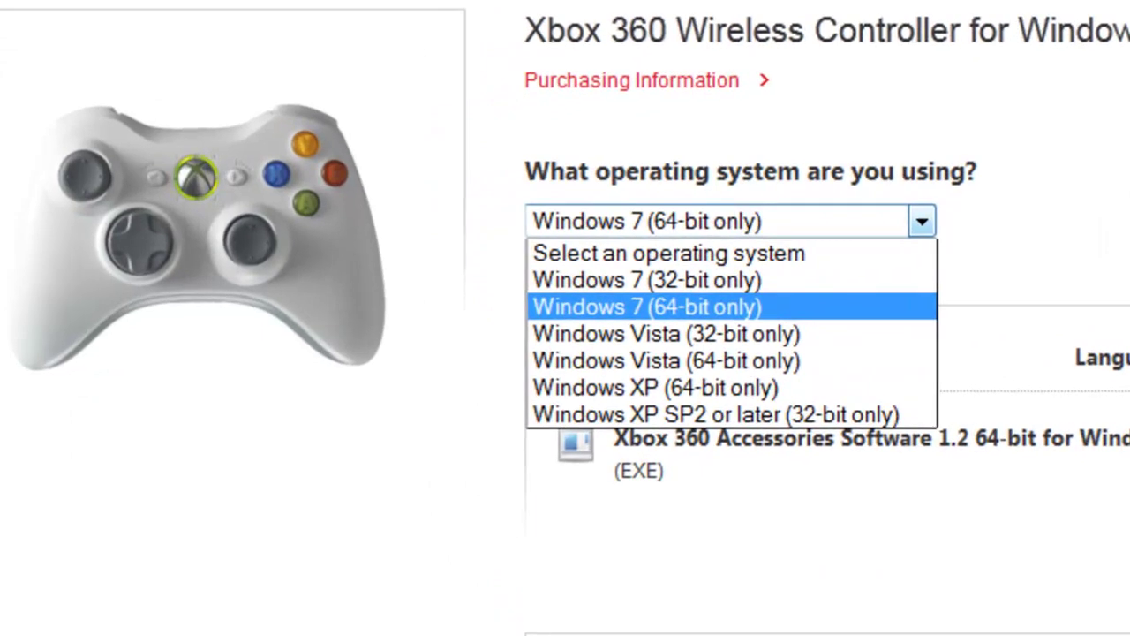
left_click(647, 307)
scroll(565, 318, "down", 3)
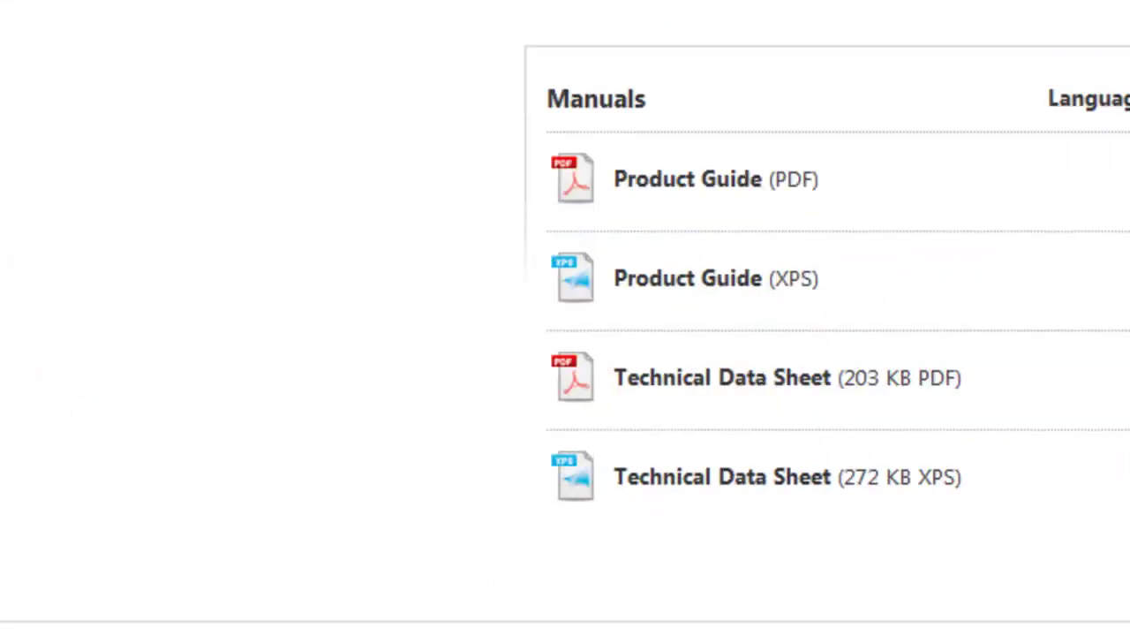
scroll(565, 318, "up", 2)
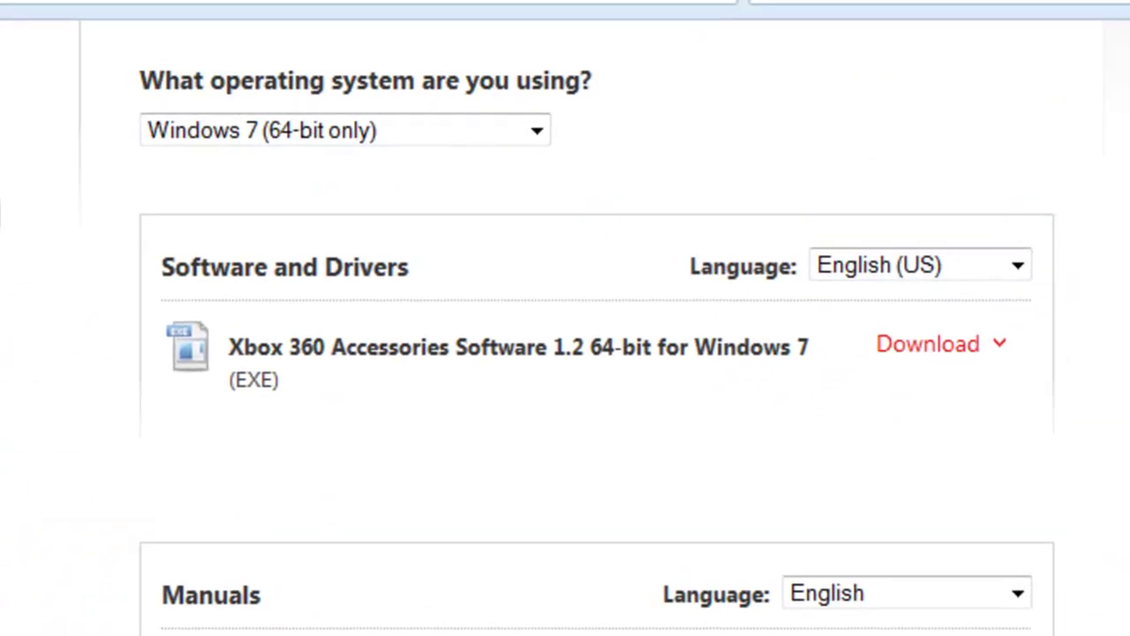
- Request the Xbox 360 Accessories Software 1.2 64-bit download and dismiss the save prompt for Xbox360_64Eng.exe
left_click(927, 343)
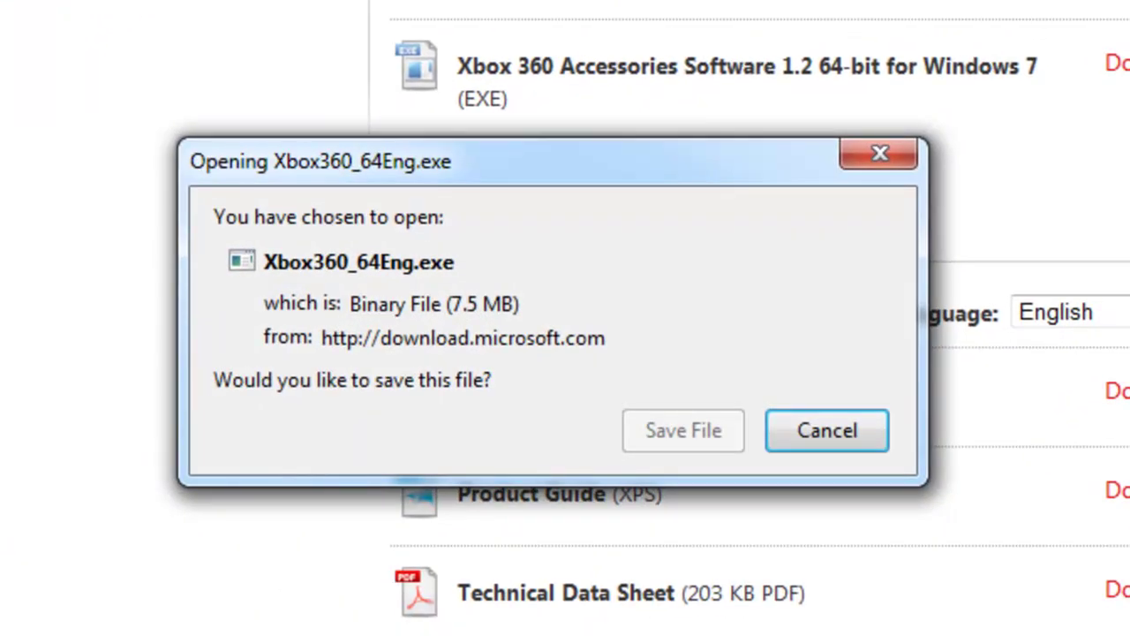
left_click(827, 430)
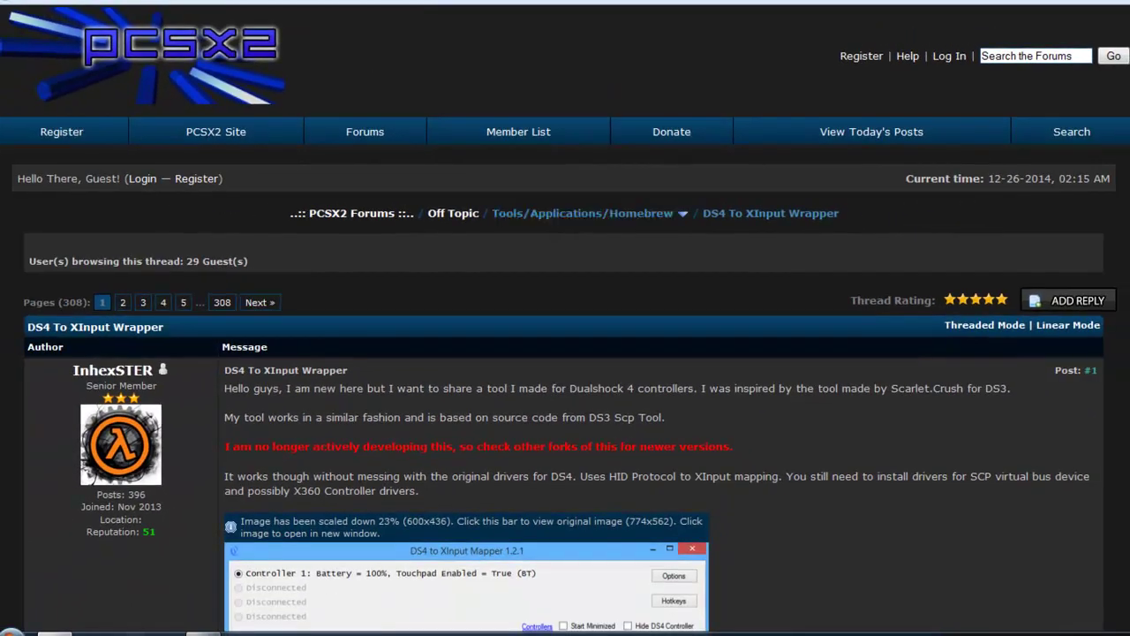
- Save DS4Tool 1.2.2.zip from the attachments of the DS4 To XInput Wrapper thread on the PCSX2 forums
scroll(565, 318, "down", 10)
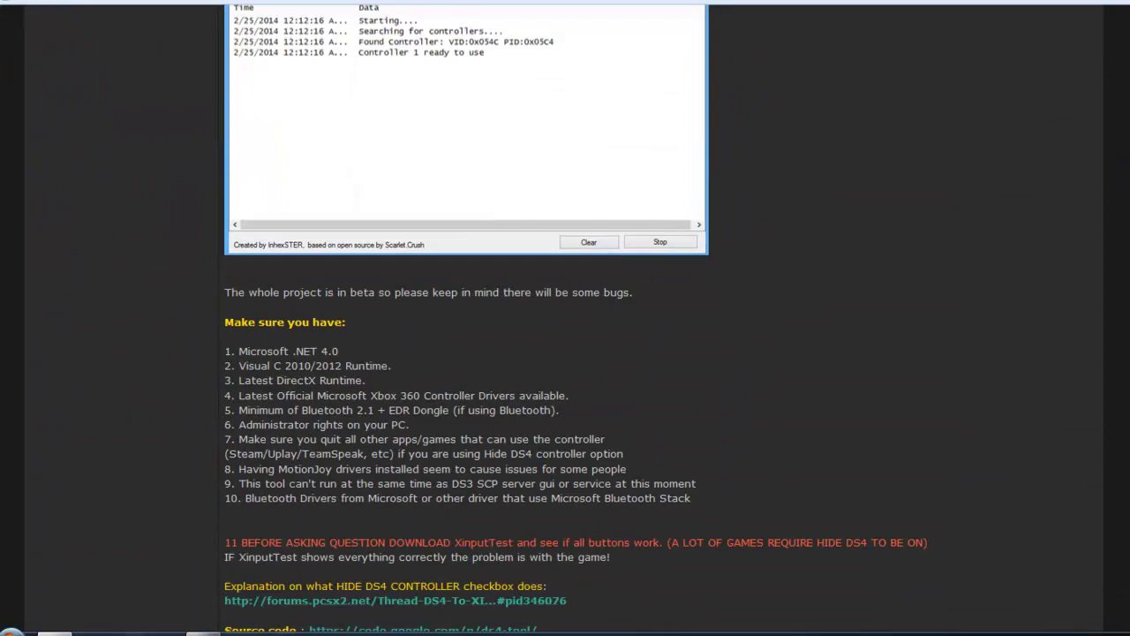
scroll(565, 318, "up", 1)
scroll(565, 318, "down", 2)
scroll(565, 318, "up", 8)
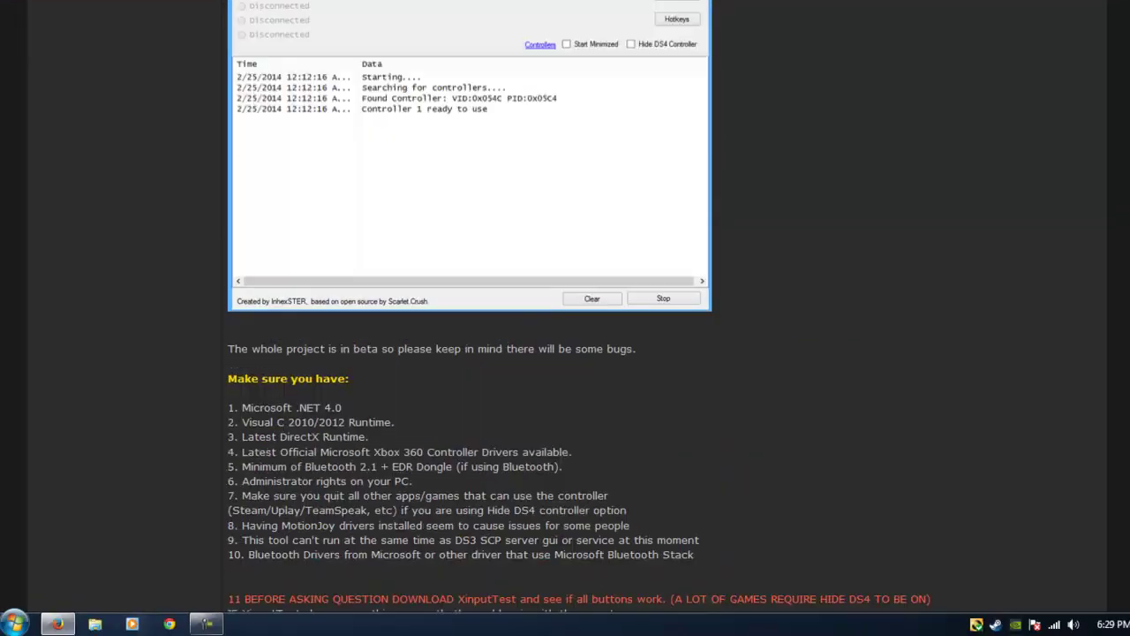
scroll(565, 318, "up", 1)
scroll(565, 318, "down", 15)
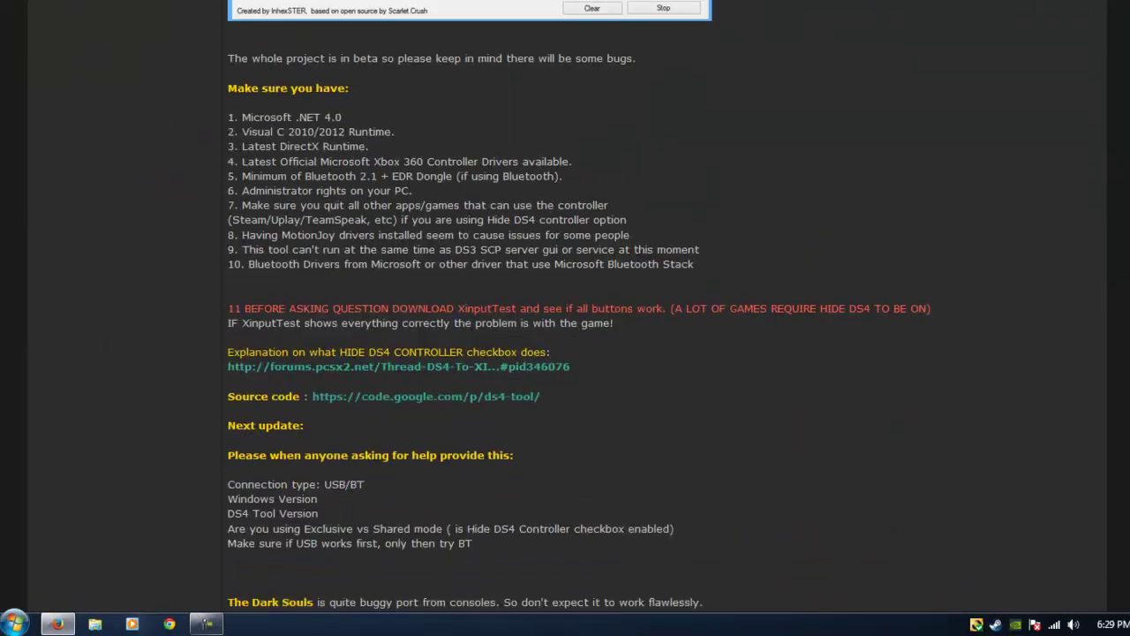
scroll(565, 318, "down", 3)
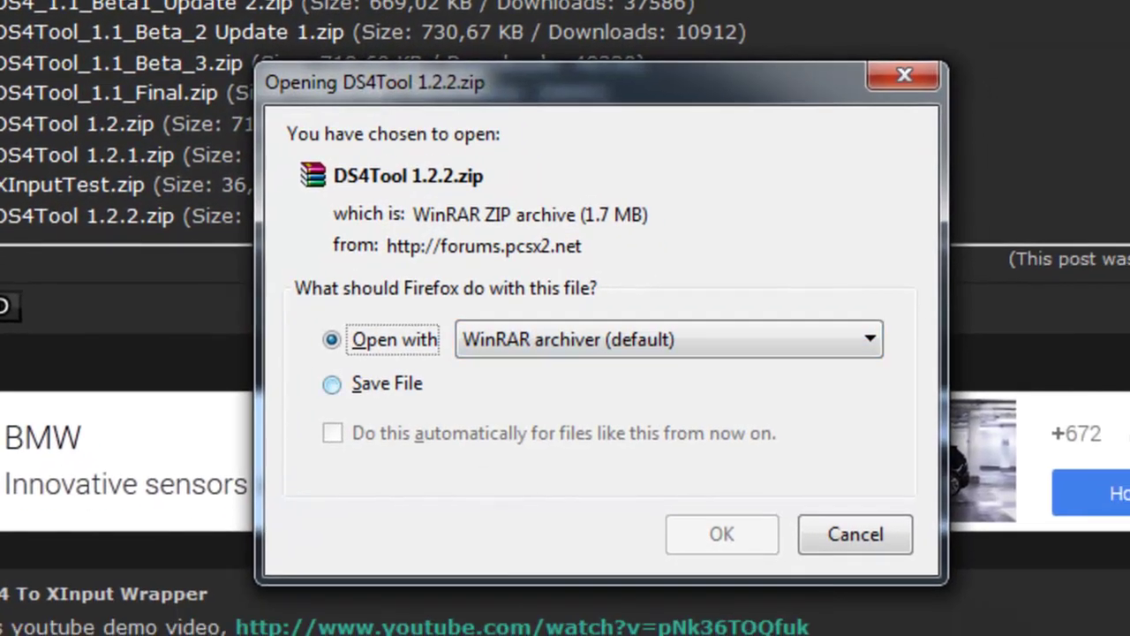
left_click(332, 384)
key("Return")
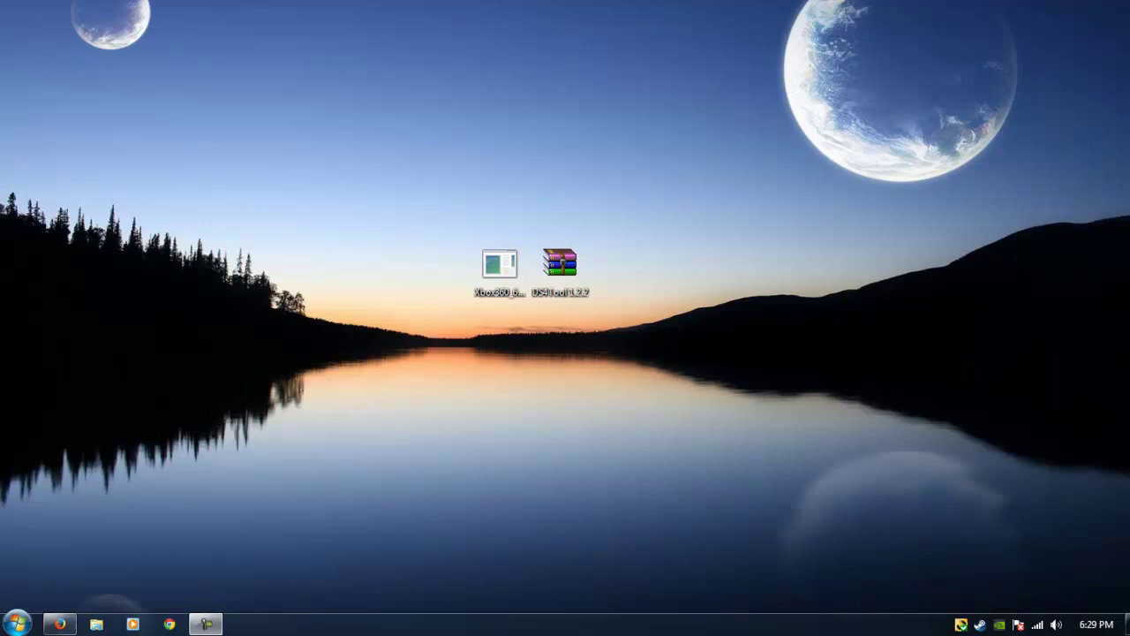
- Create a folder on the desktop and keep its default name, New folder
right_click(360, 270)
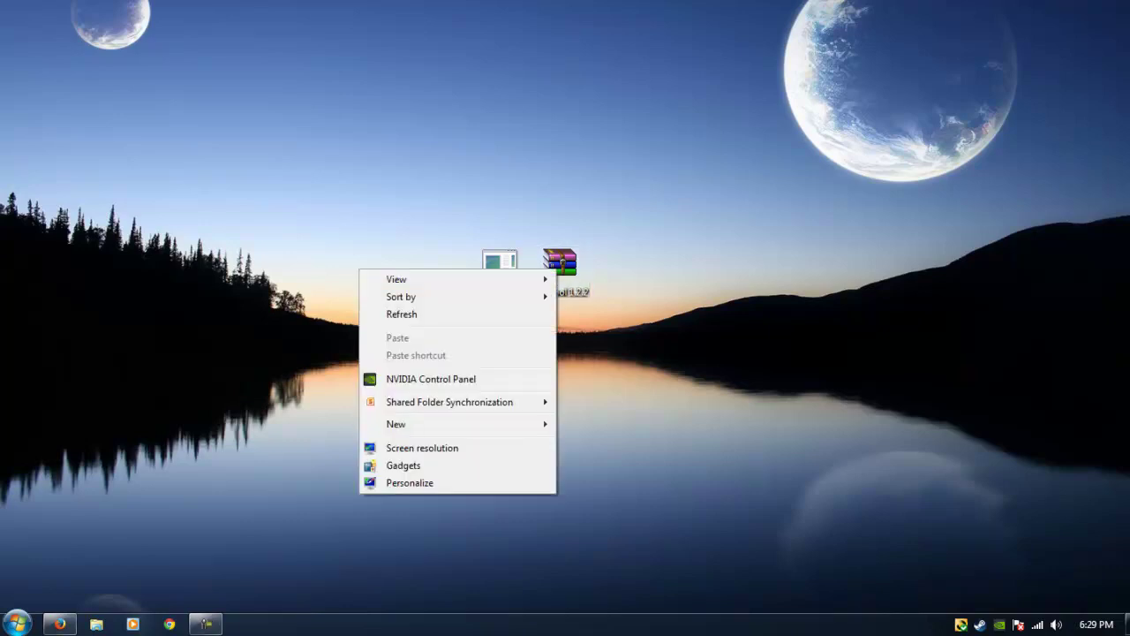
mouse_move(460, 424)
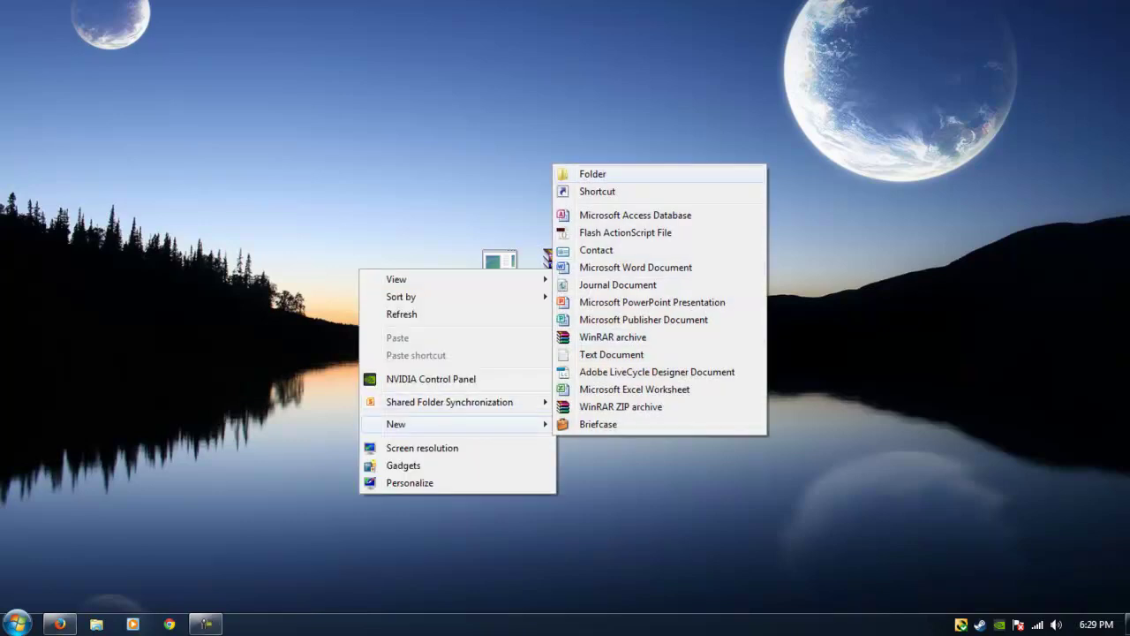
left_click(593, 174)
key("Return")
- Extract all files from the DS4Tool 1.2.2 archive into New folder and close the archive
double_click(560, 264)
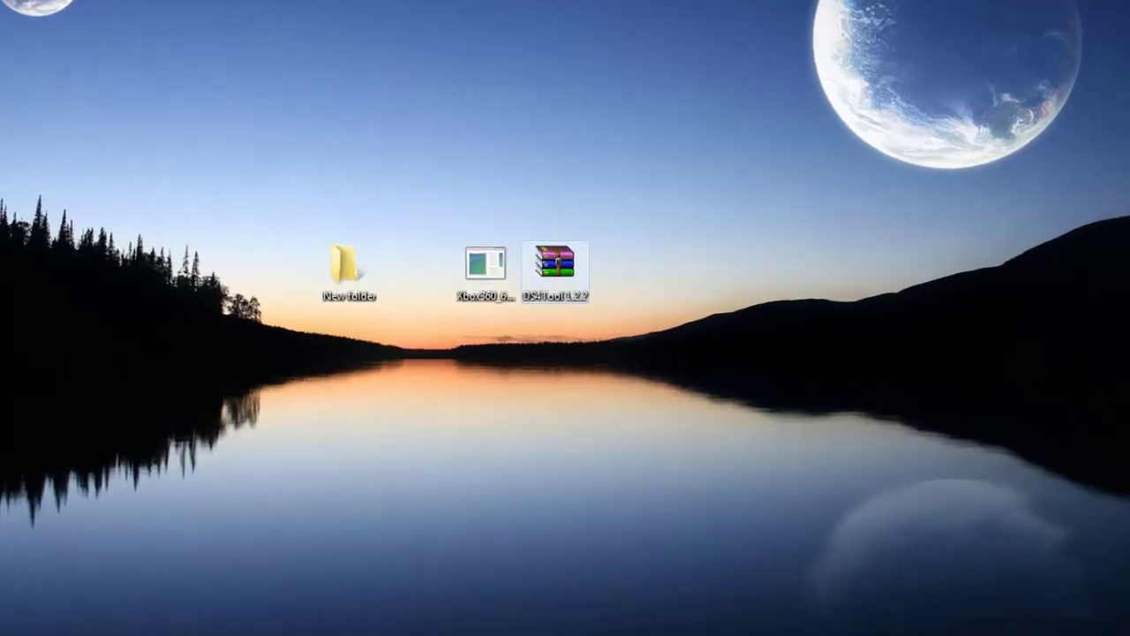
left_click_drag(477, 621, 203, 273)
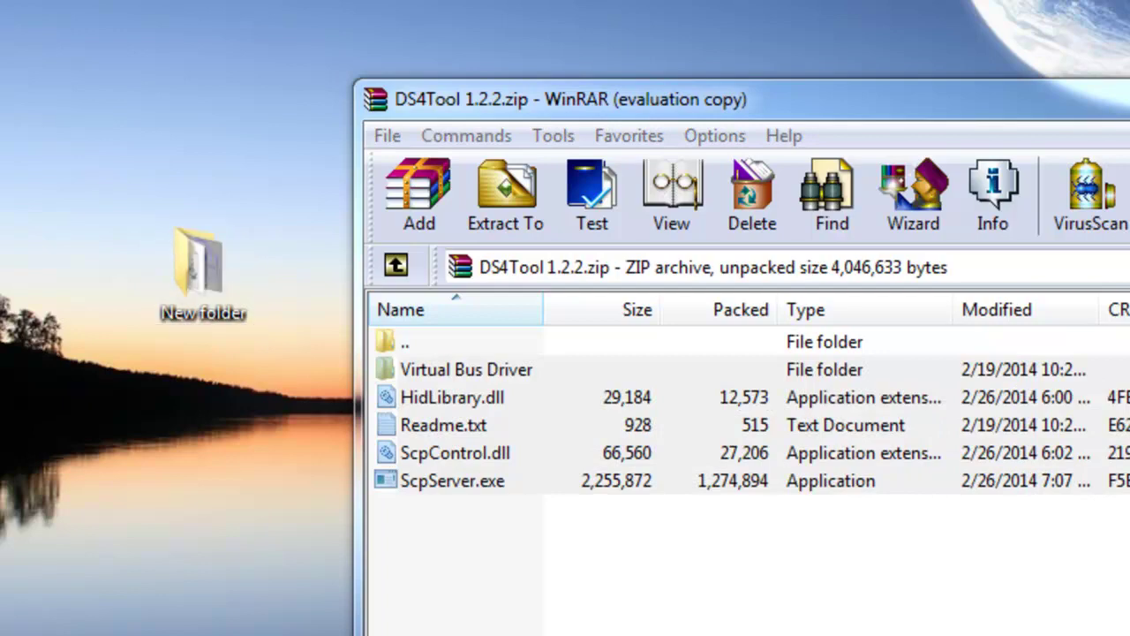
key("alt+F4")
- Move the DS4Tool archive away from the other desktop icons and place New folder beside the Xbox360_64Eng installer
left_click_drag(532, 260, 927, 2)
left_click_drag(201, 269, 535, 273)
- Run Xbox360_64Eng from the desktop, accept the license agreement and complete the Xbox 360 Accessories installation
left_click(421, 274)
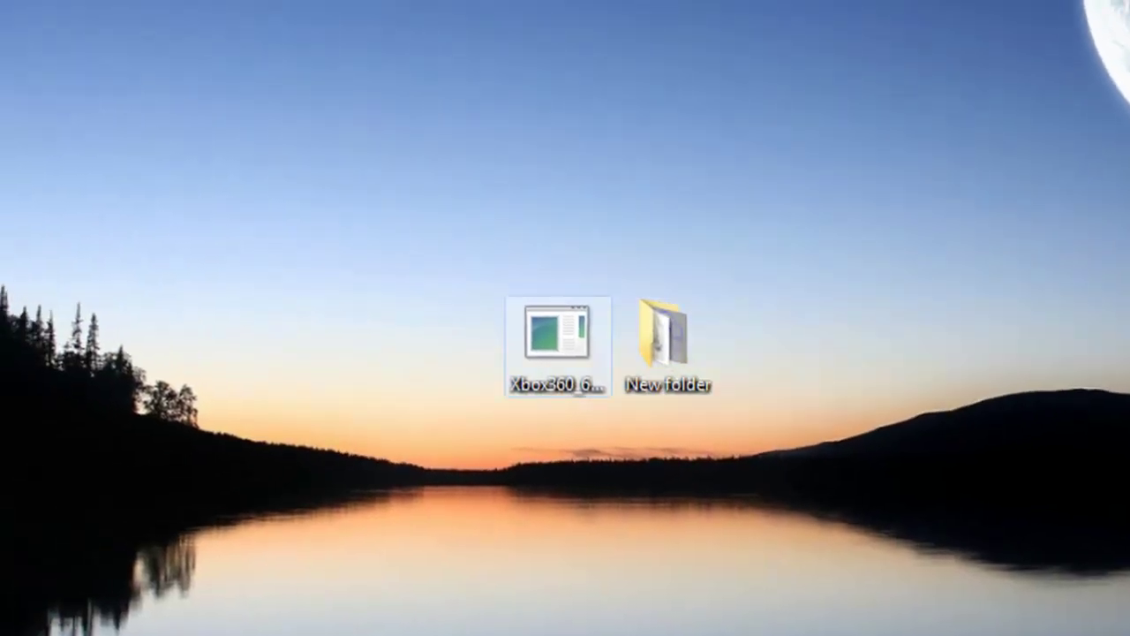
left_click(557, 344)
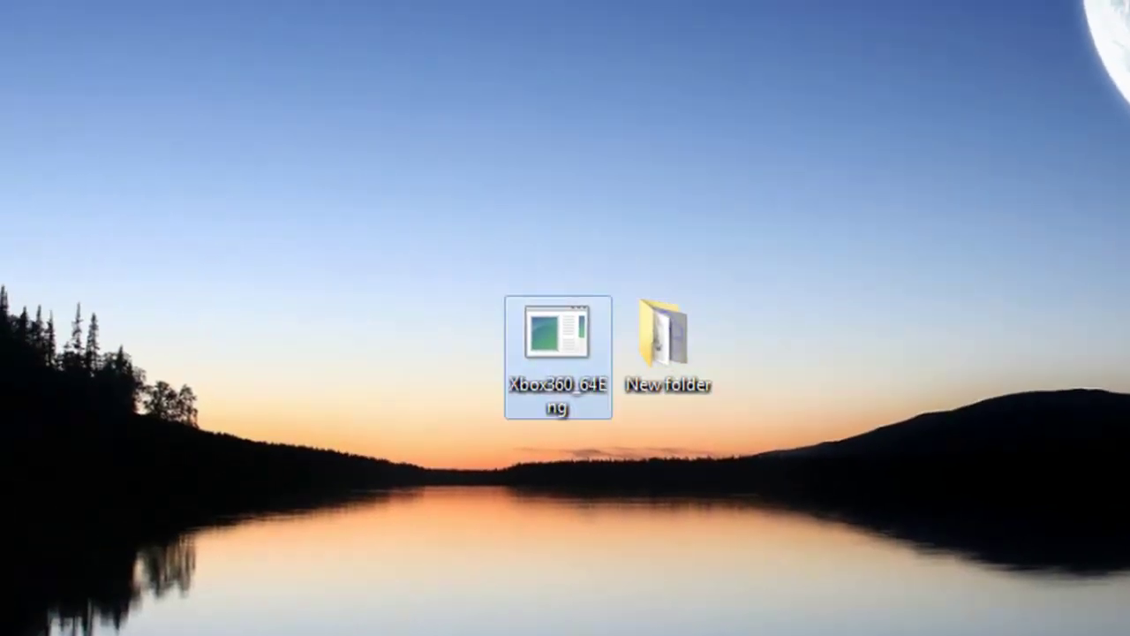
key("Return")
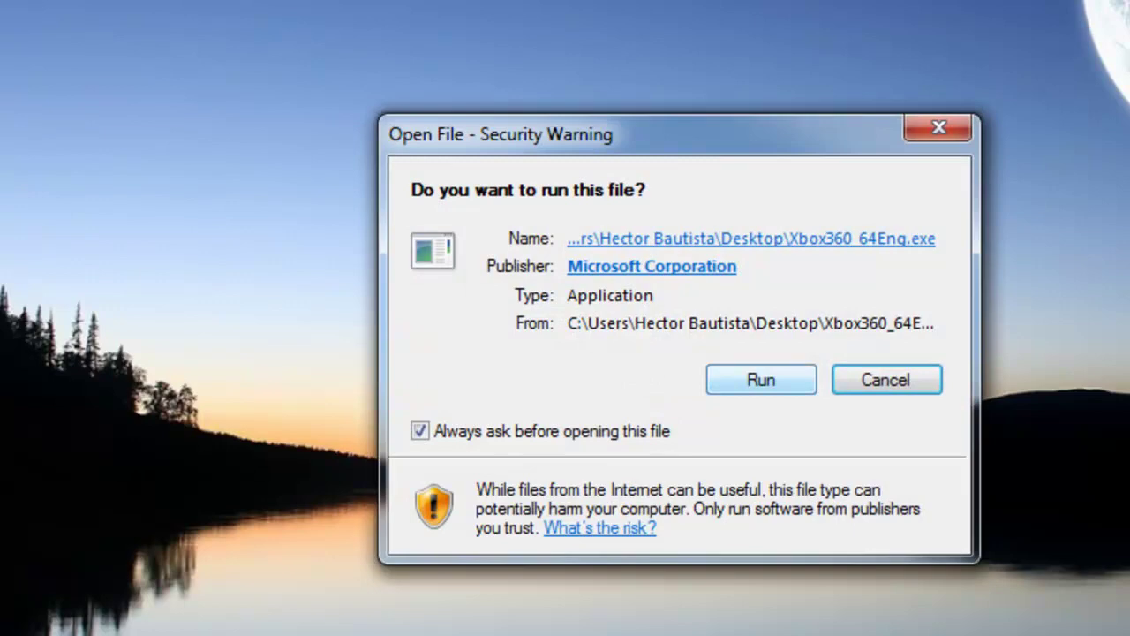
left_click(760, 379)
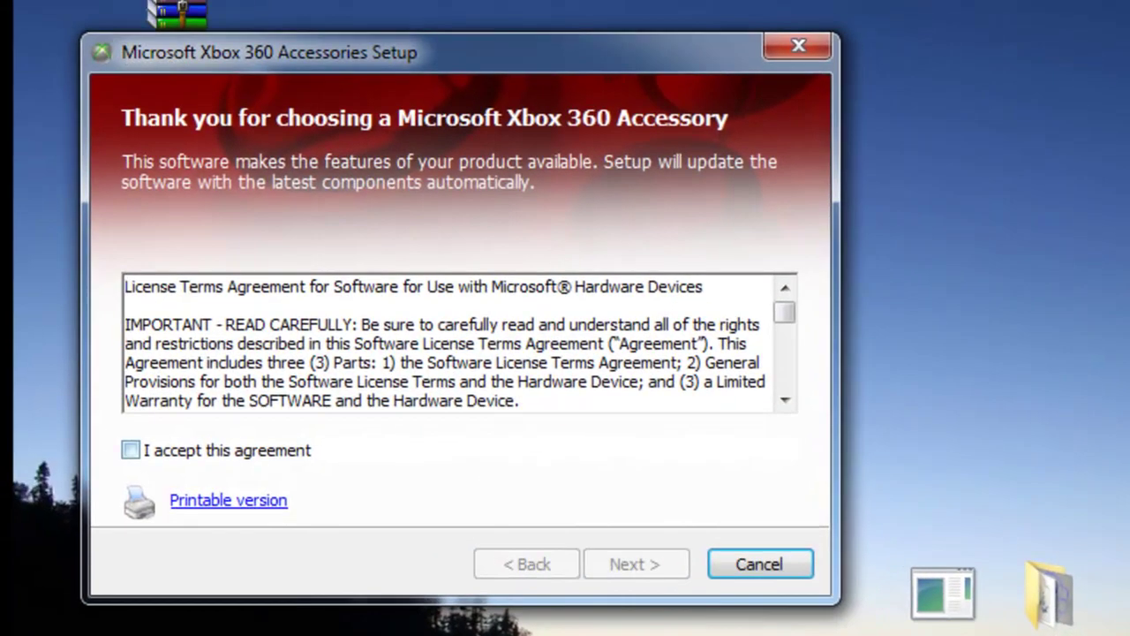
left_click(131, 449)
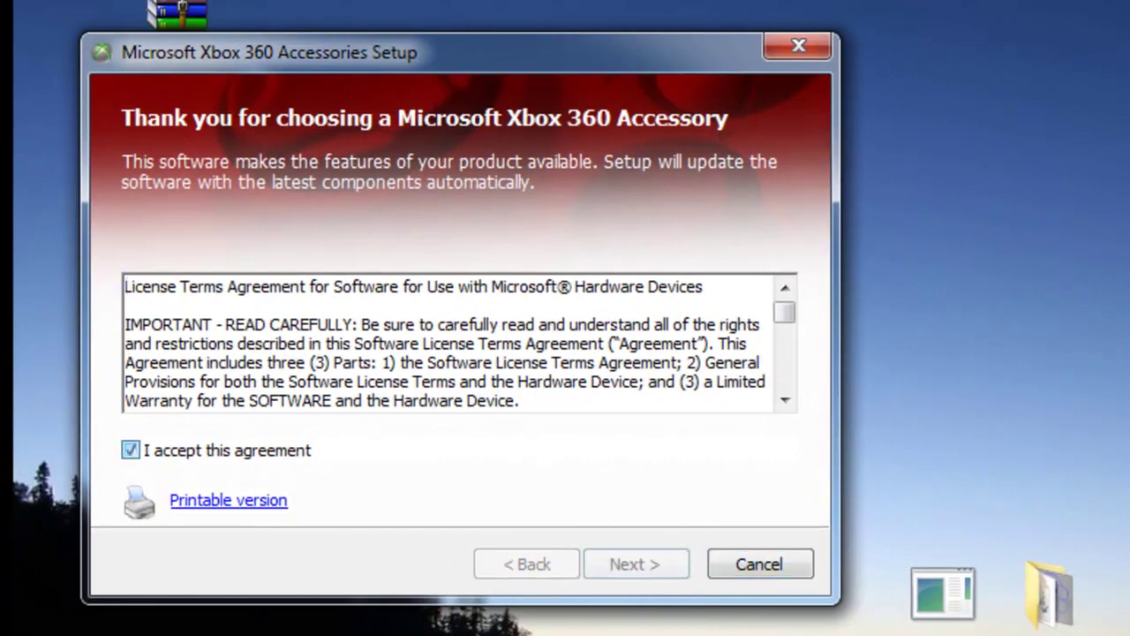
left_click(635, 564)
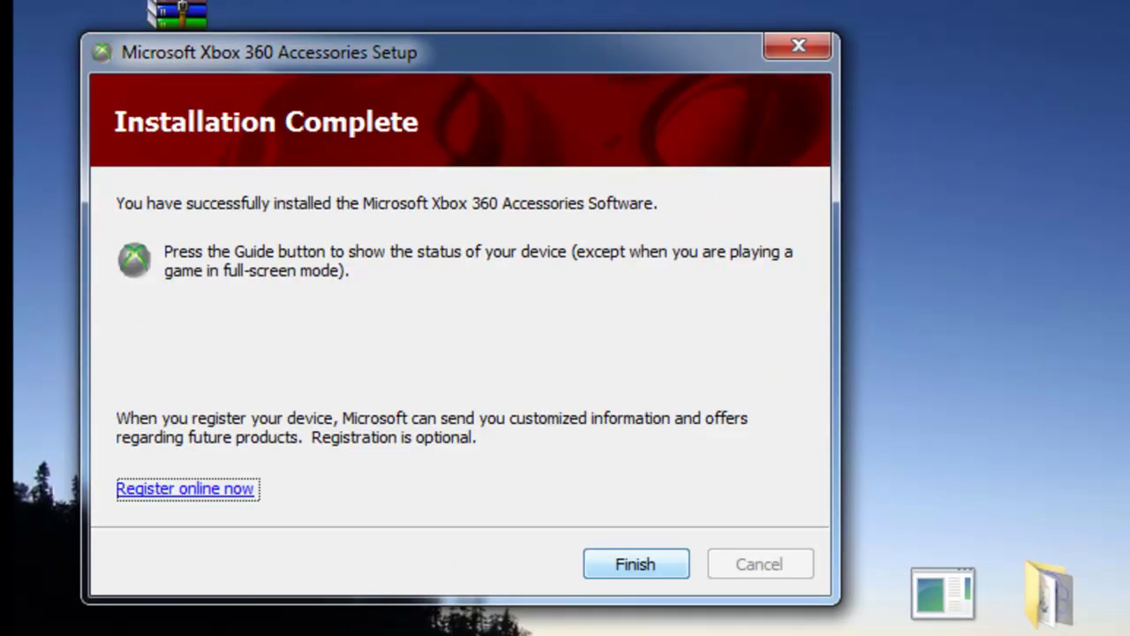
key("Return")
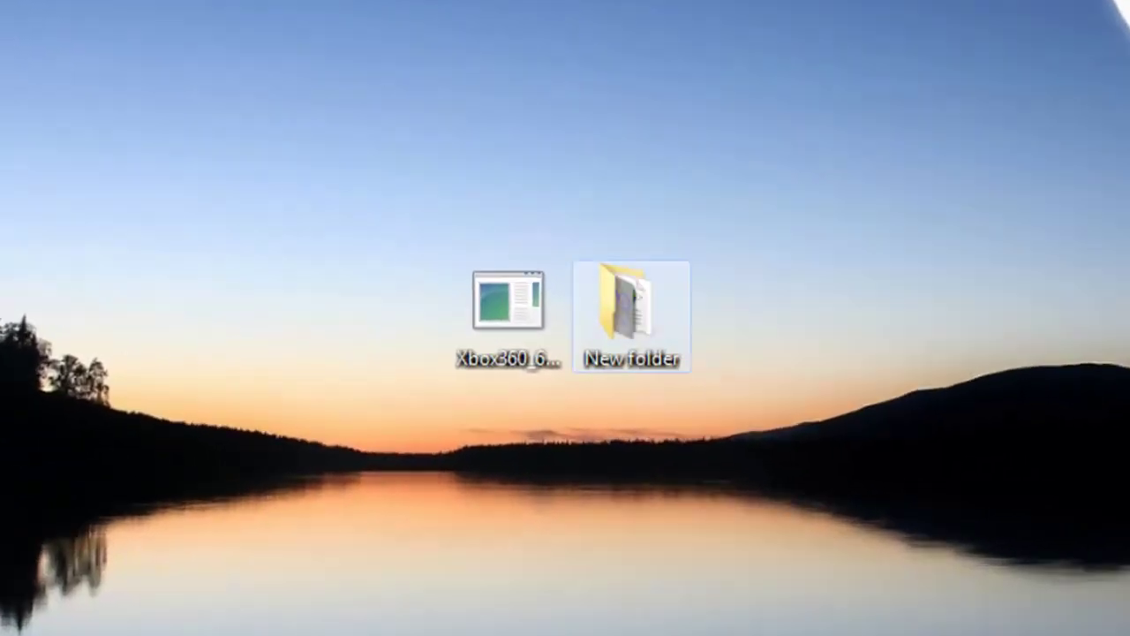
- Install the SCP virtual bus driver with ScpDriver from New folder's Virtual Bus Driver subfolder, and close the installer
double_click(631, 315)
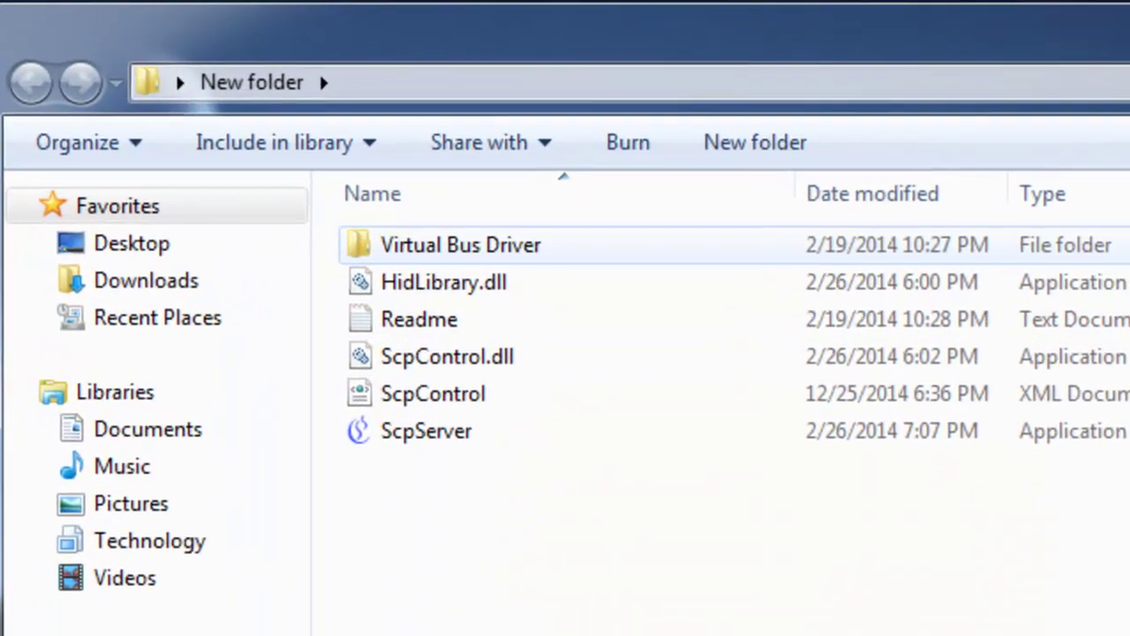
mouse_move(415, 257)
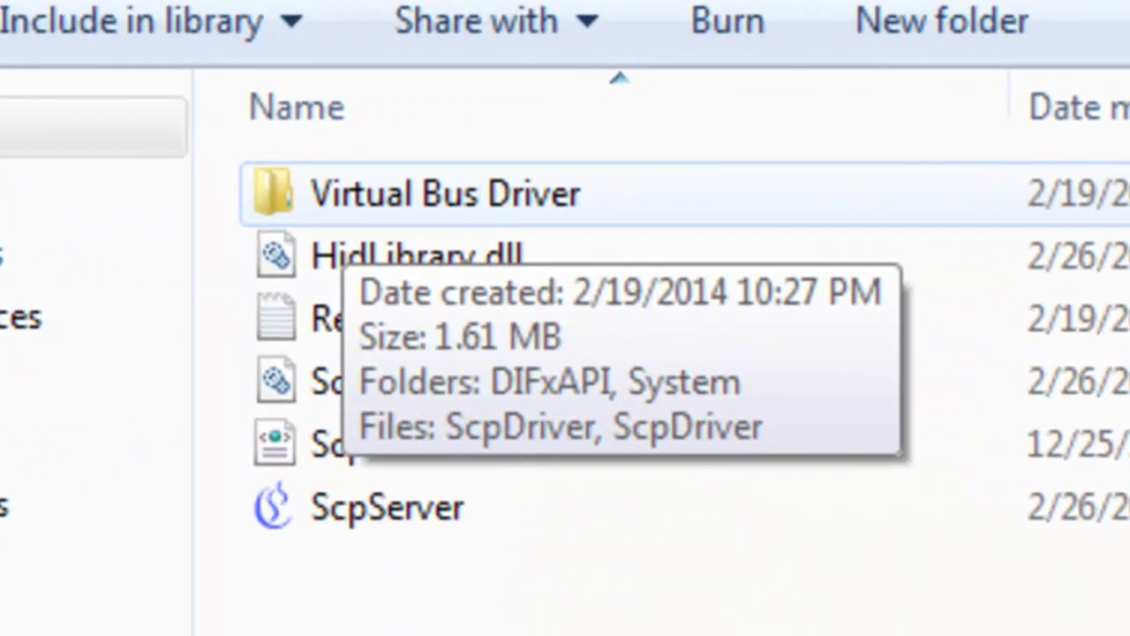
double_click(415, 203)
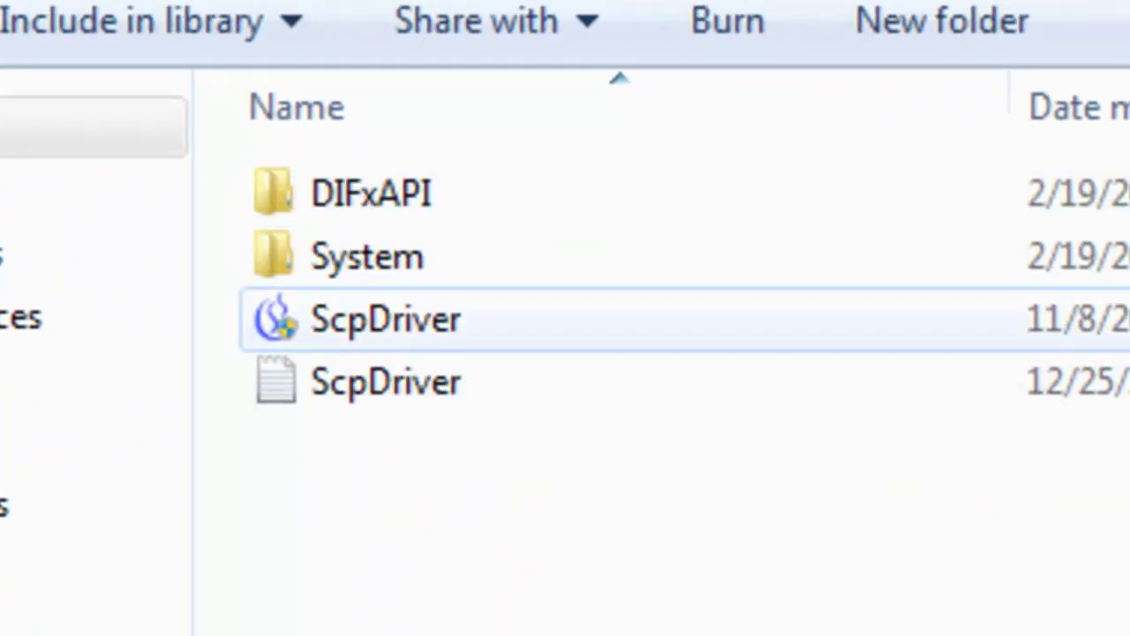
left_click(385, 319)
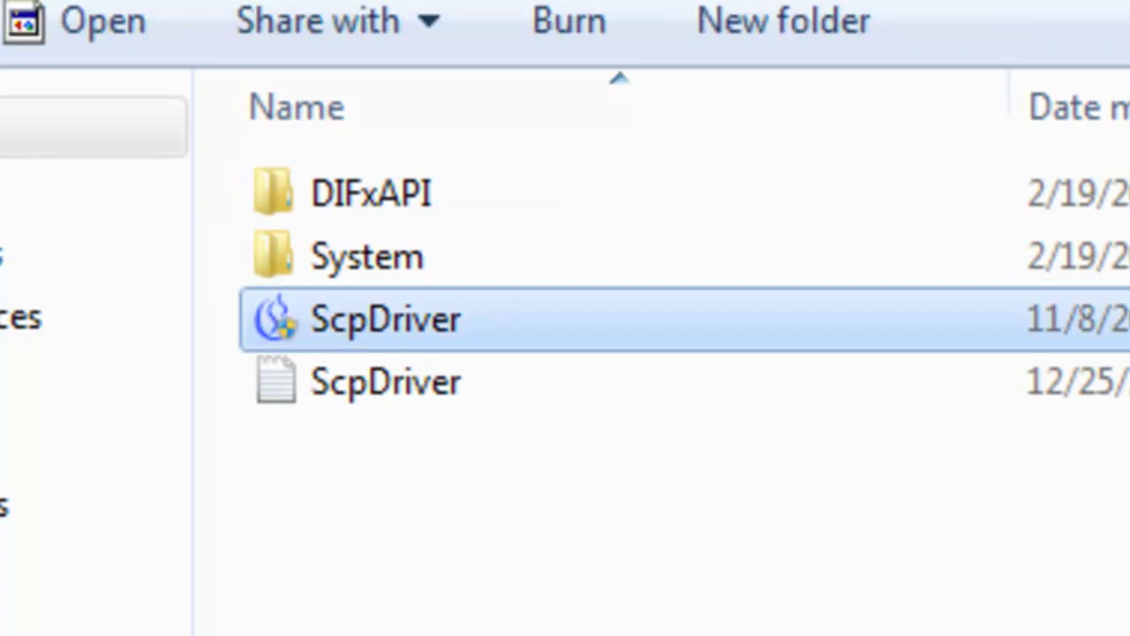
key("Return")
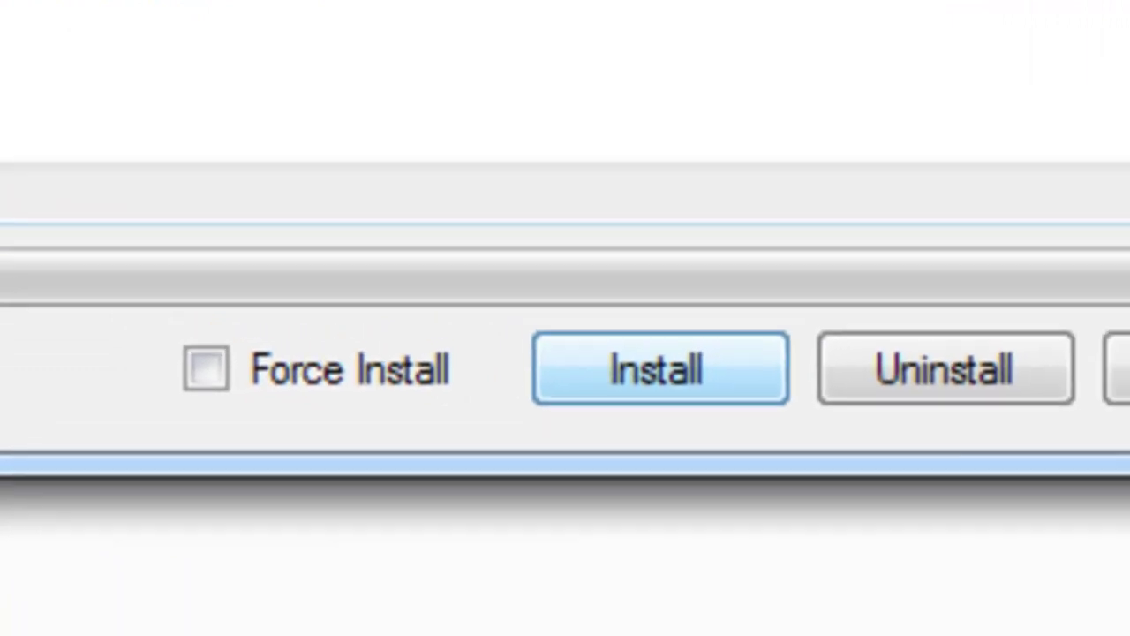
key("Return")
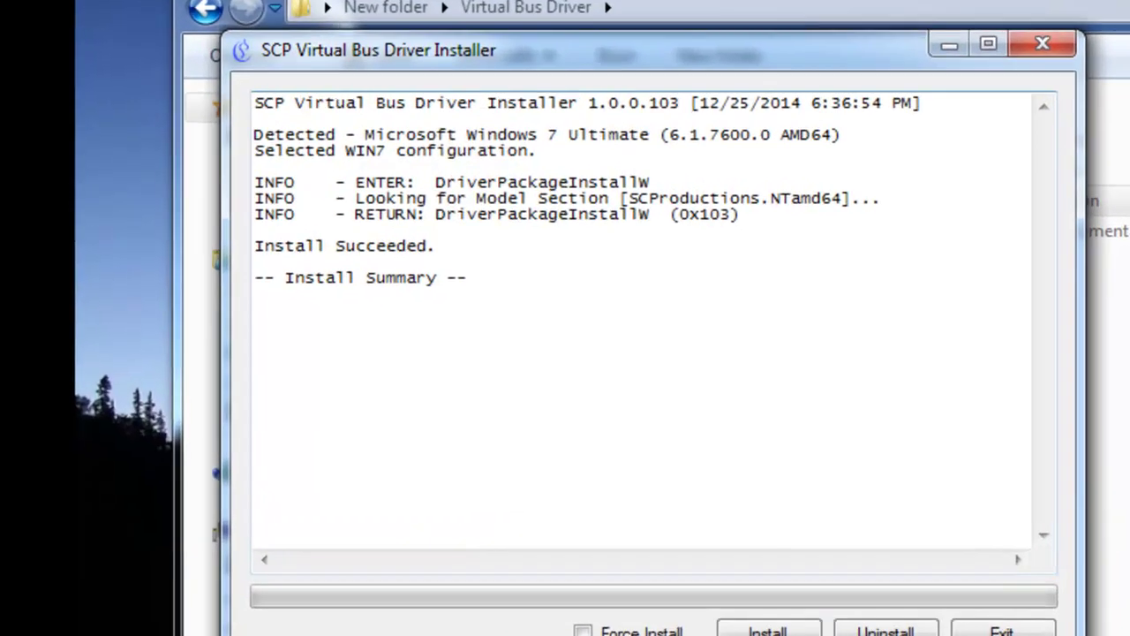
left_click_drag(373, 233, 225, 233)
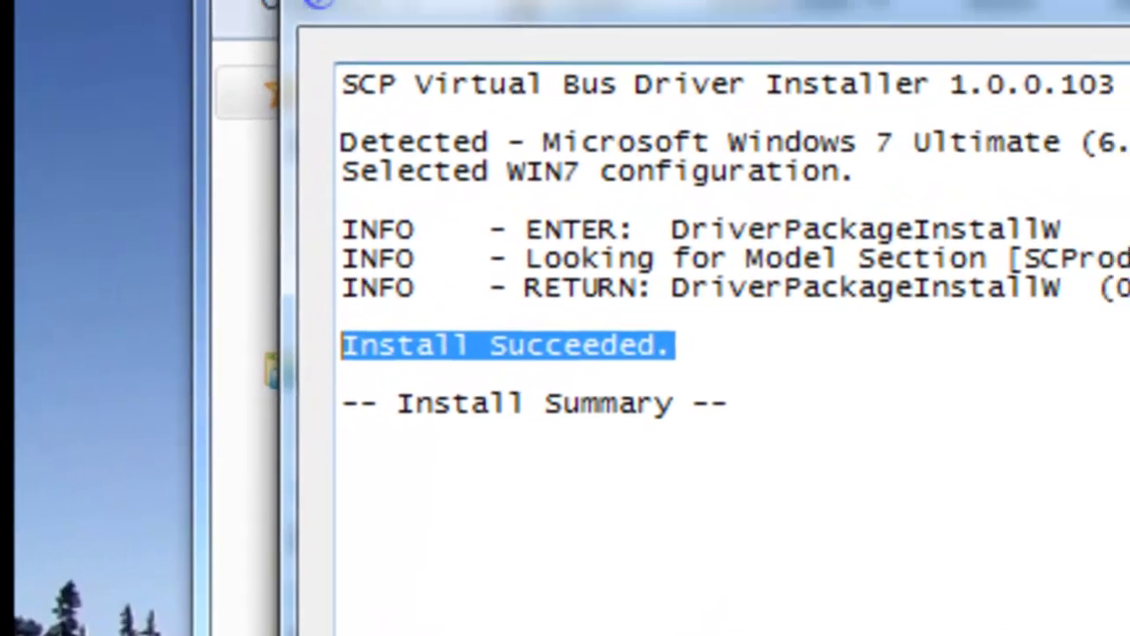
key("alt+F4")
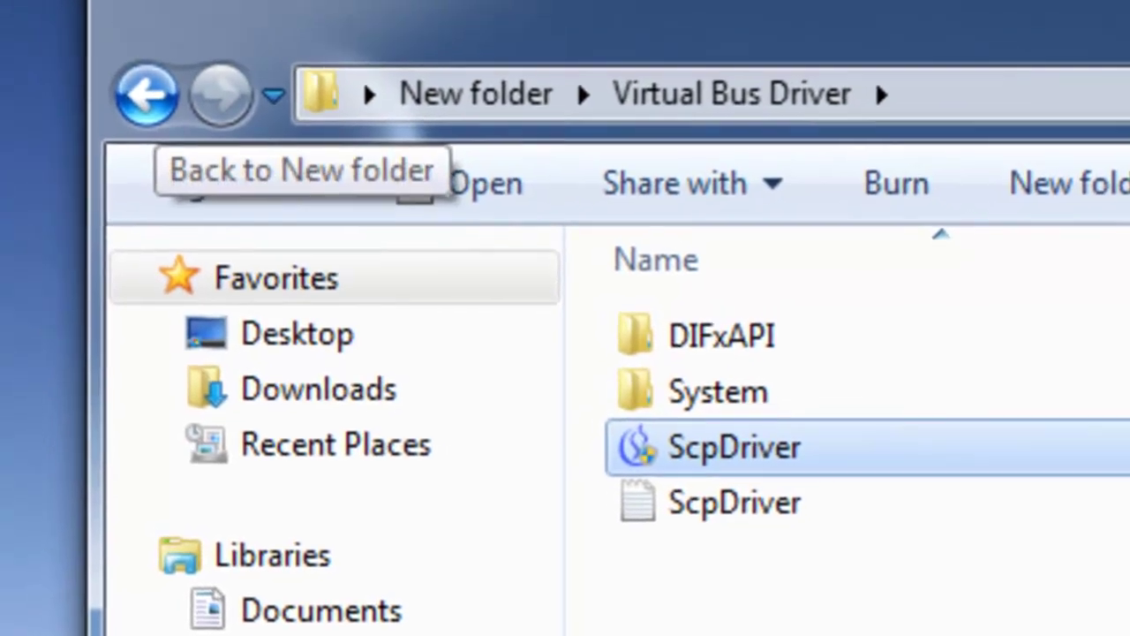
- Launch ScpServer from New folder, allowing it to run, and open the options for Controller 1
left_click(90, 60)
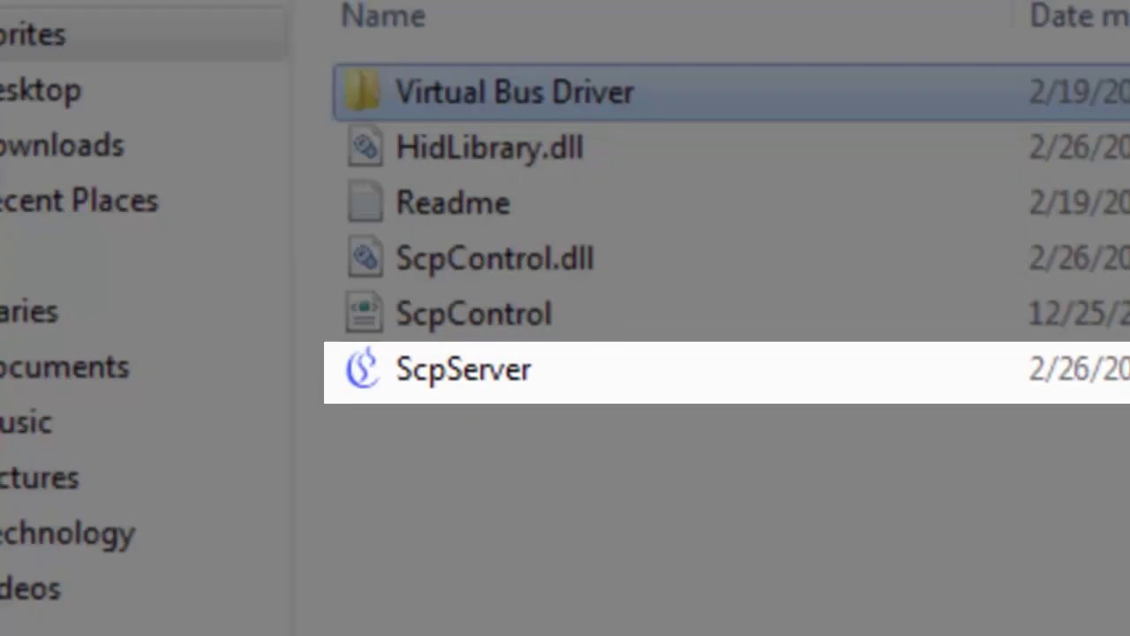
left_click(677, 560)
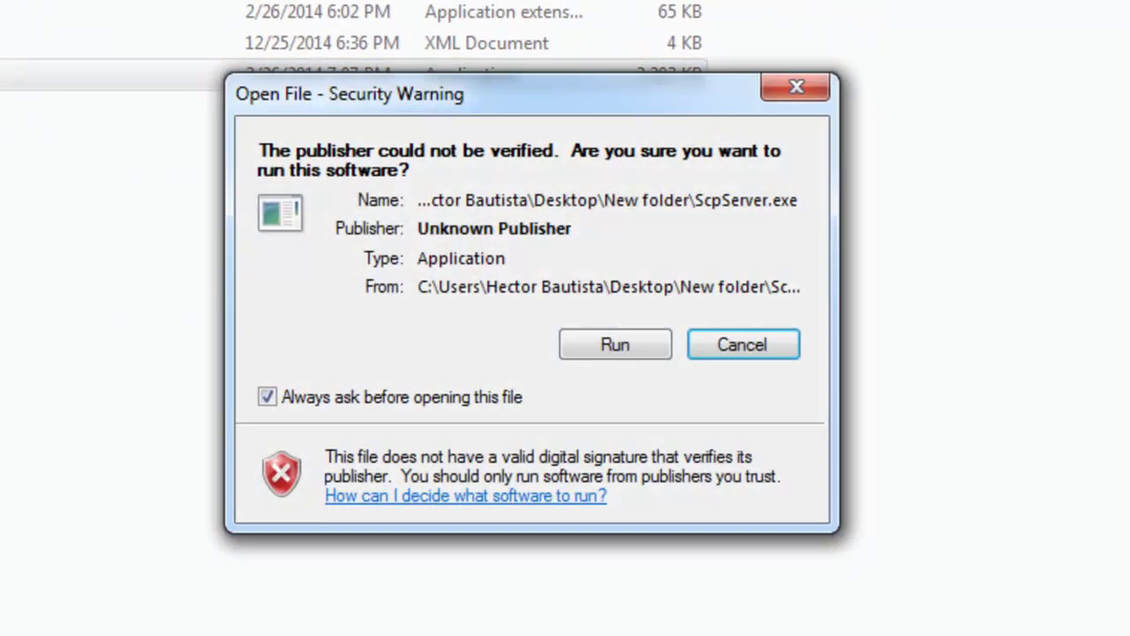
left_click(615, 343)
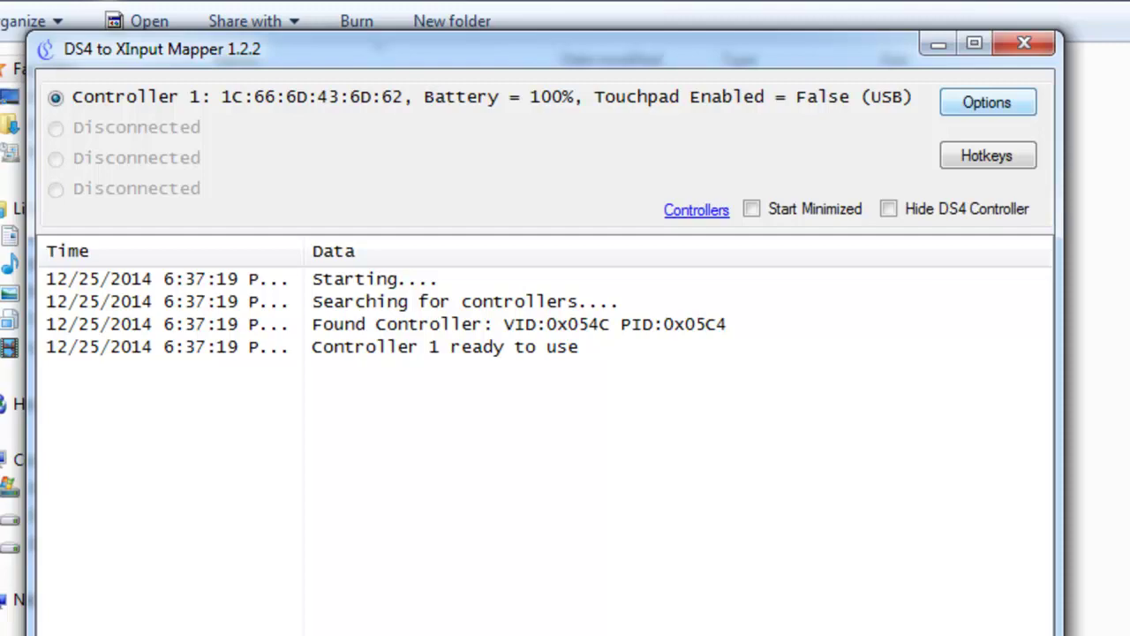
left_click(987, 102)
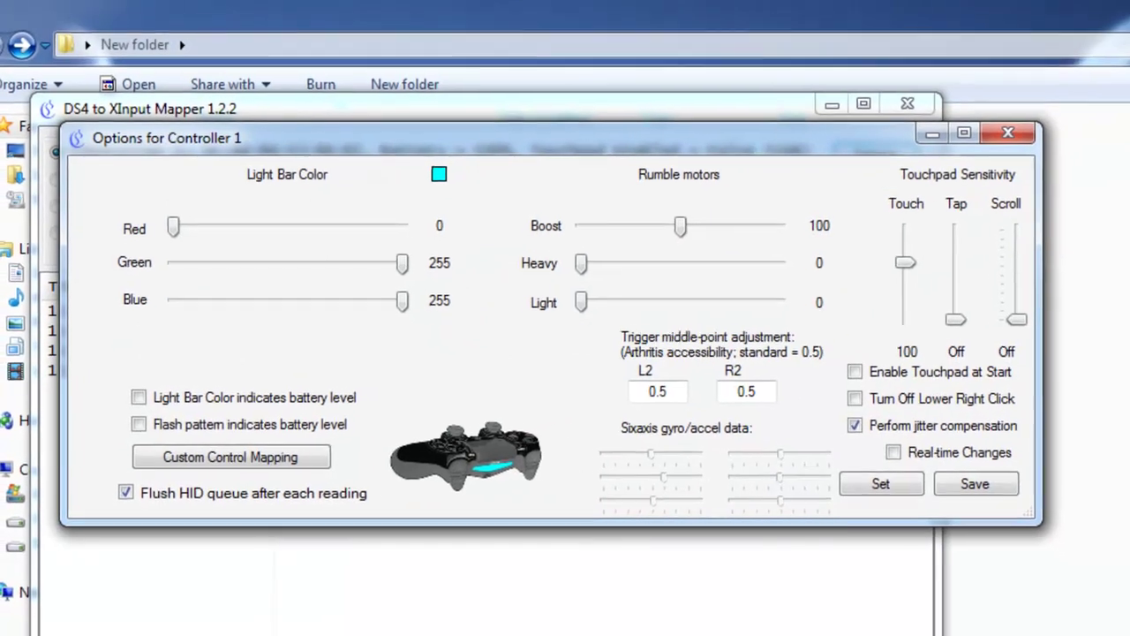
- Try a light bar color with green at 69, and return green to 255
mouse_move(172, 231)
left_mouse_down()
mouse_move(213, 232)
mouse_move(173, 231)
left_mouse_up()
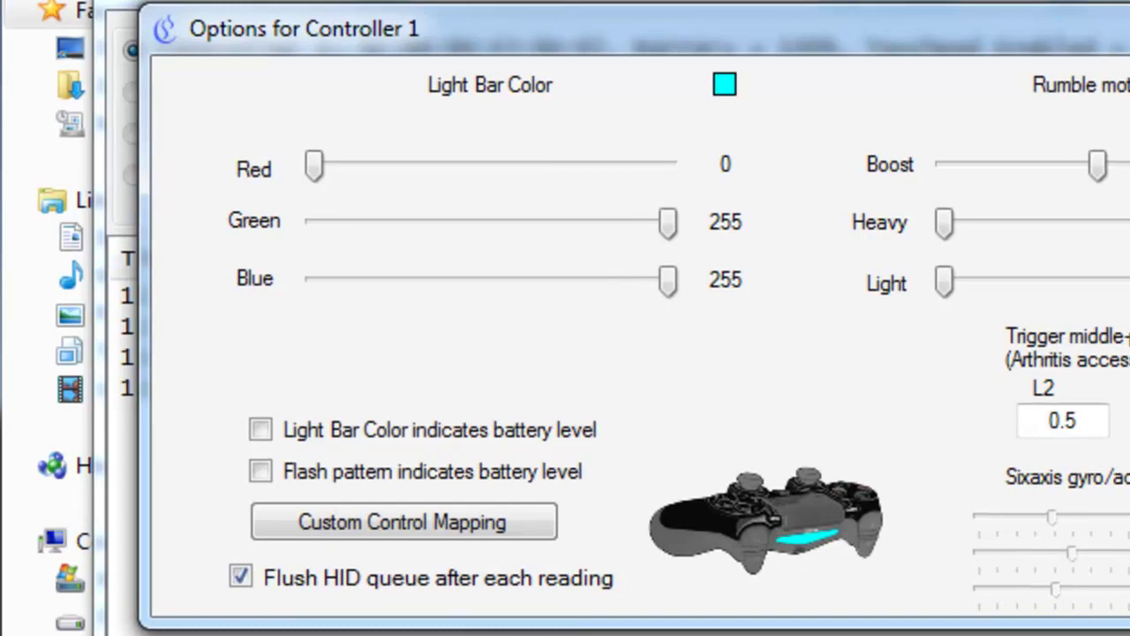
left_click_drag(667, 221, 409, 222)
mouse_move(667, 281)
left_mouse_down()
mouse_move(605, 281)
mouse_move(668, 281)
left_mouse_up()
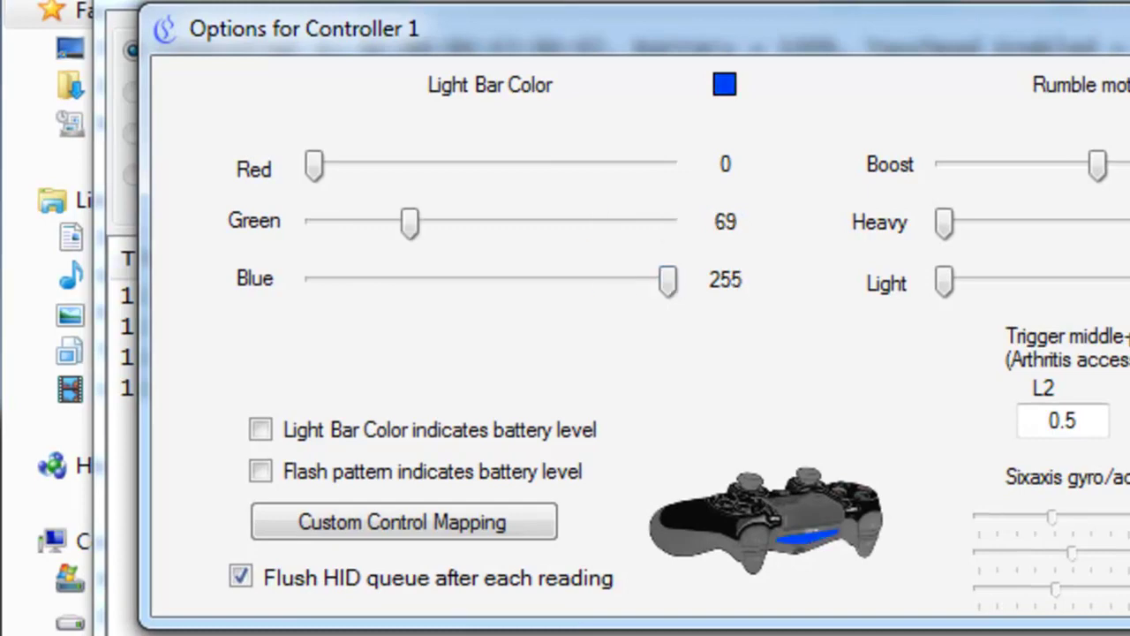
left_click_drag(410, 224, 667, 221)
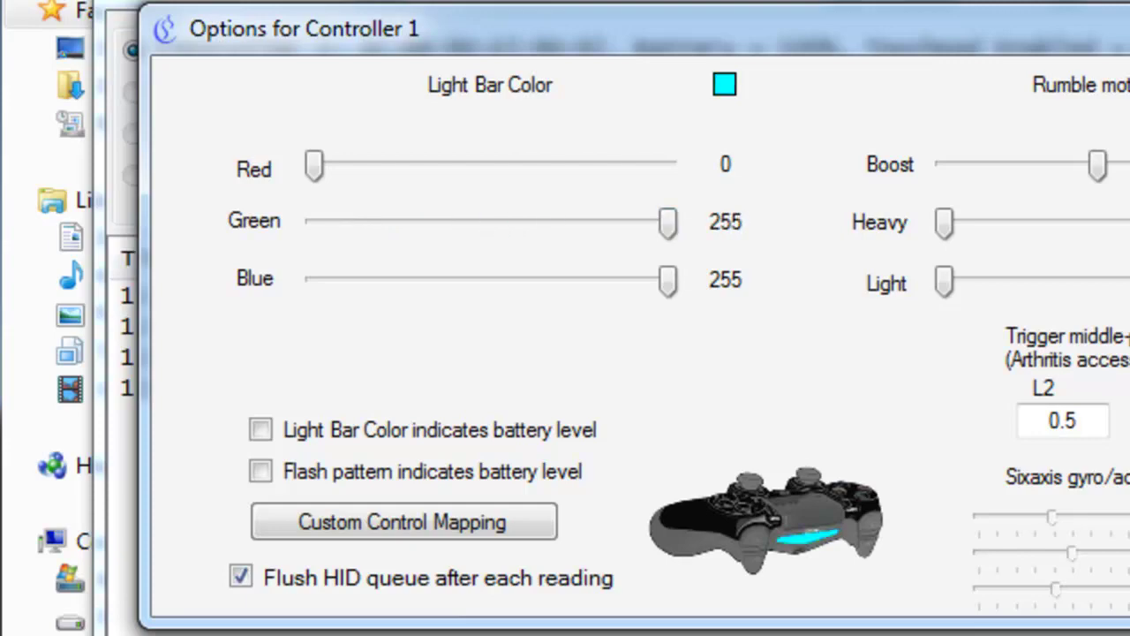